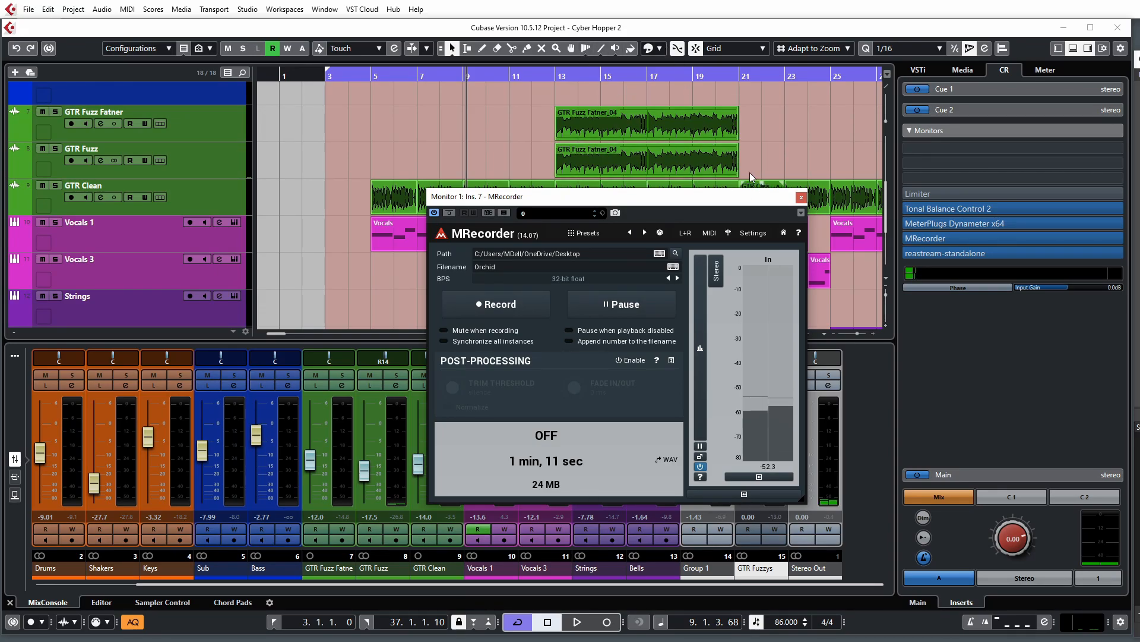
Close the MRecorder plug-in window and enlarge the project area by shrinking the lower mixer zone
mouse_move(768, 202)
mouse_down()
mouse_move(1139, 202)
mouse_move(759, 186)
mouse_up()
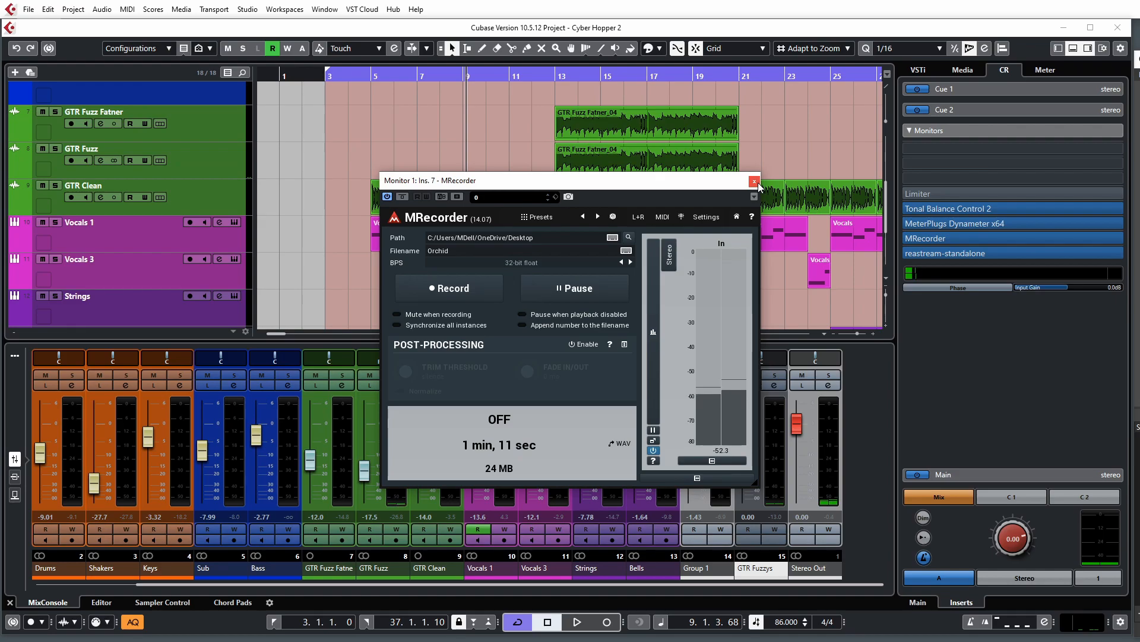
drag(735, 180, 740, 209)
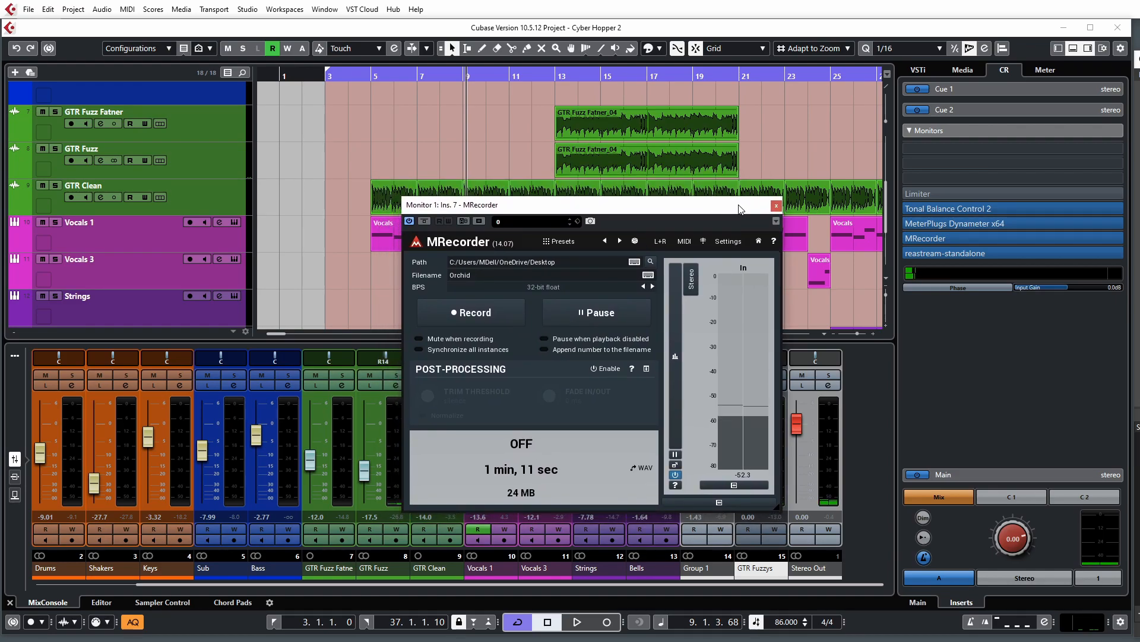
click(775, 206)
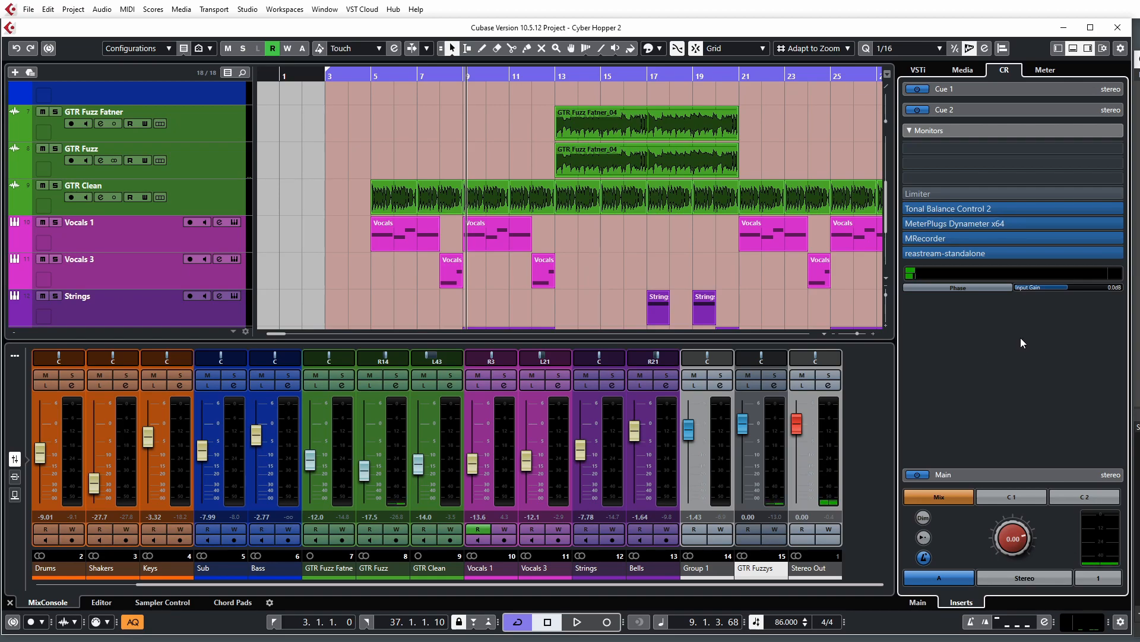
drag(846, 342, 851, 378)
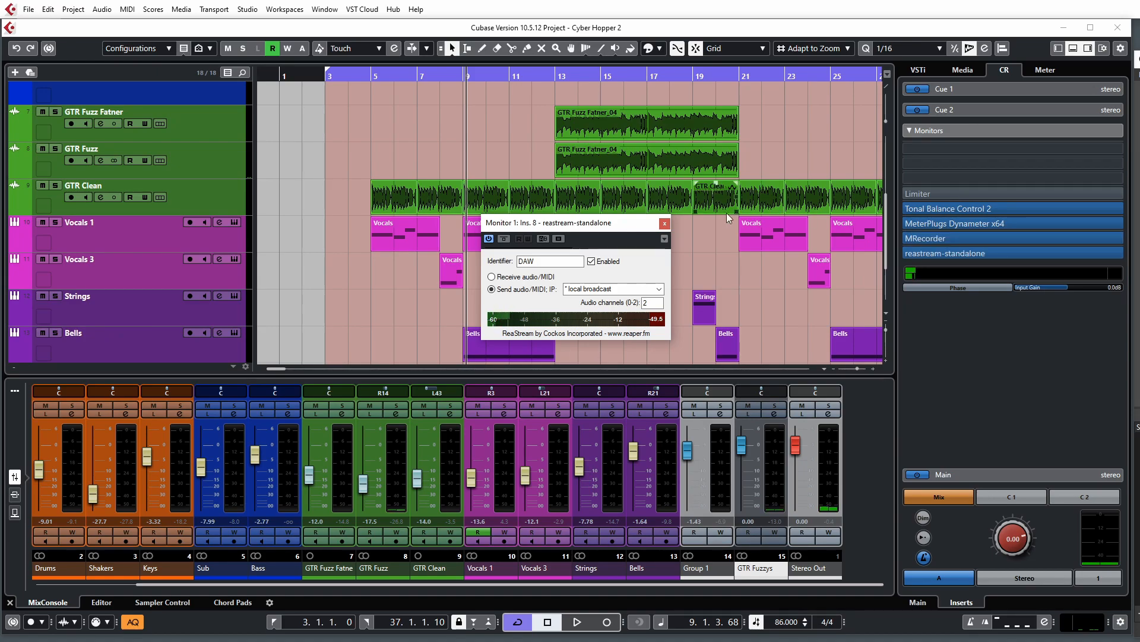
Show the monitor insert's ReaStream settings, choose * local broadcast as the send destination, and check the identifier and audio channel count
drag(511, 222, 456, 210)
mouse_move(920, 255)
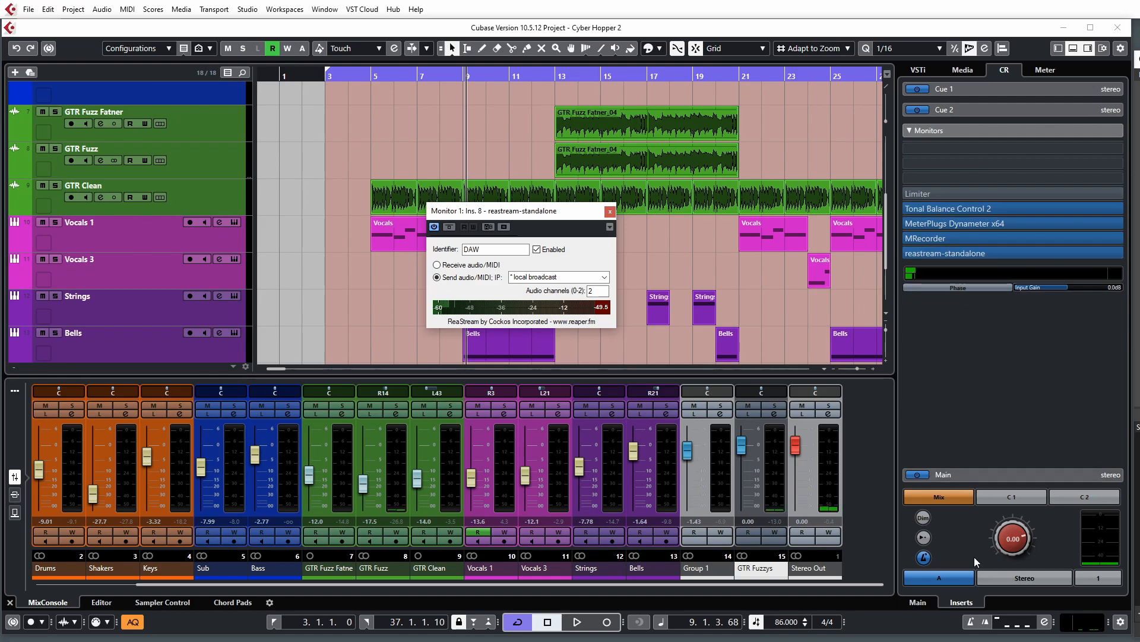
drag(531, 211, 588, 218)
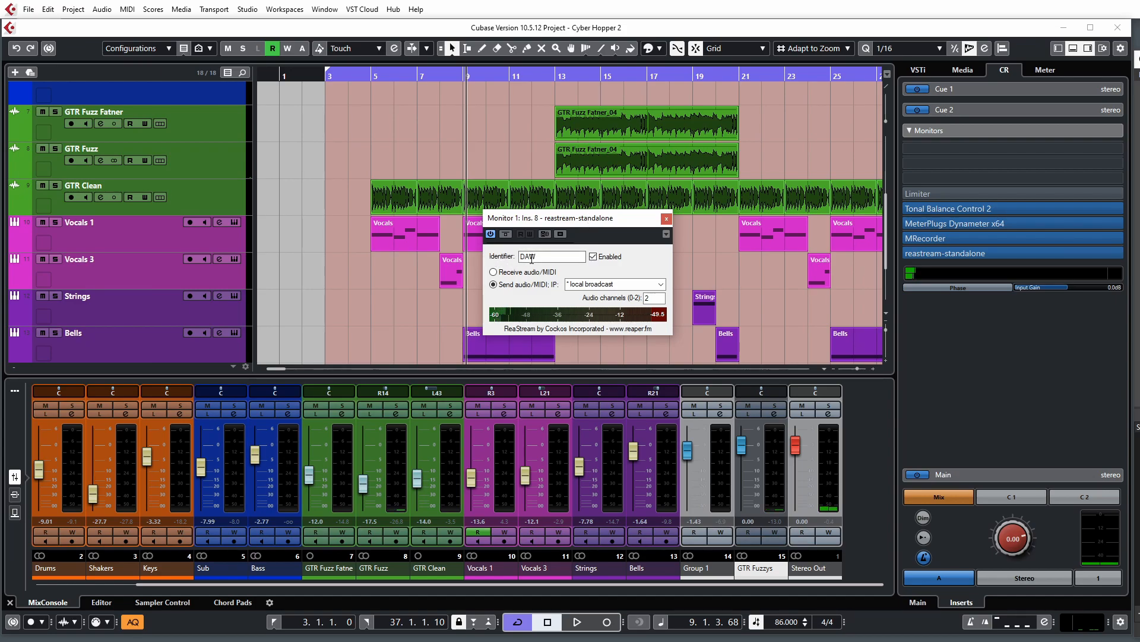
double_click(558, 258)
click(659, 286)
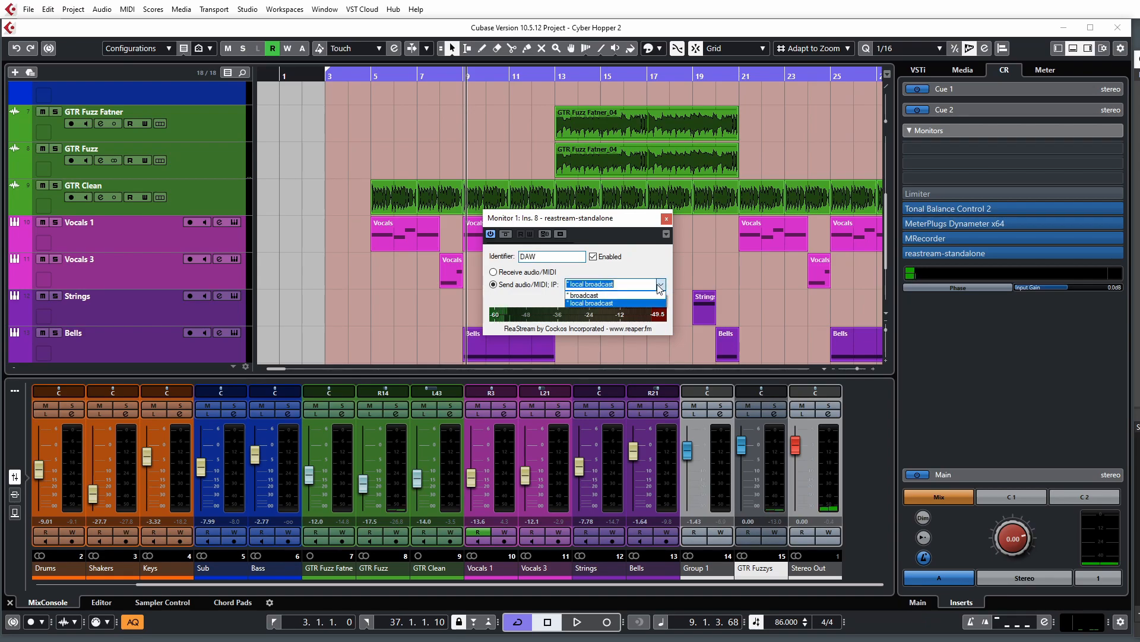
click(632, 303)
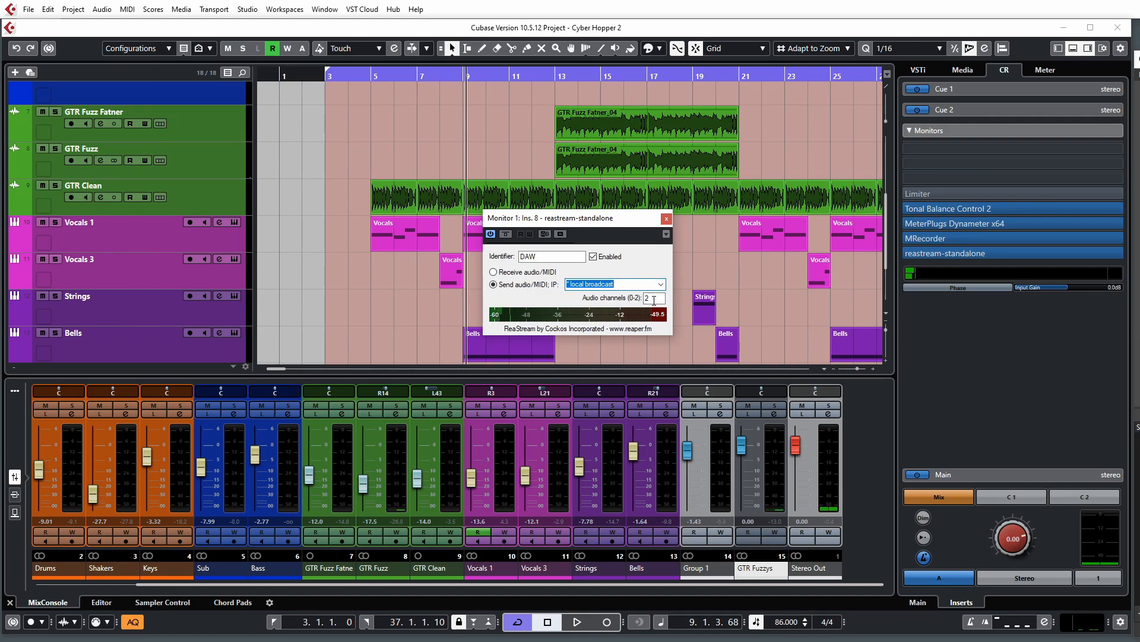
double_click(648, 298)
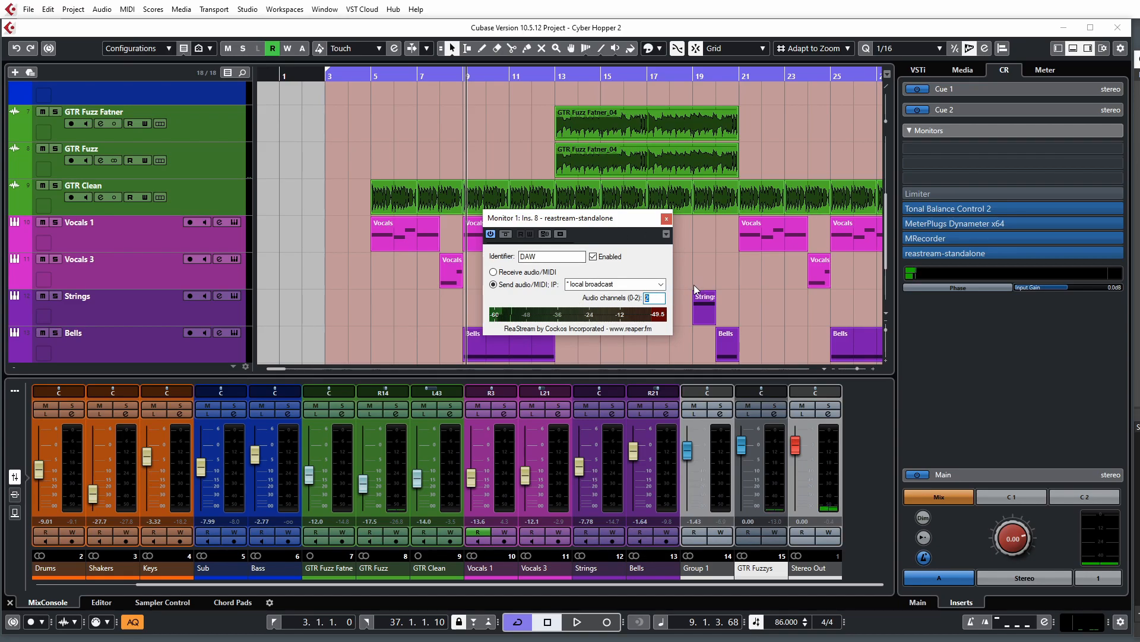
Switch to OBS and inspect the ReaStream plug-in interface in the DAW source's audio filters, then close it
drag(1139, 37, 553, 32)
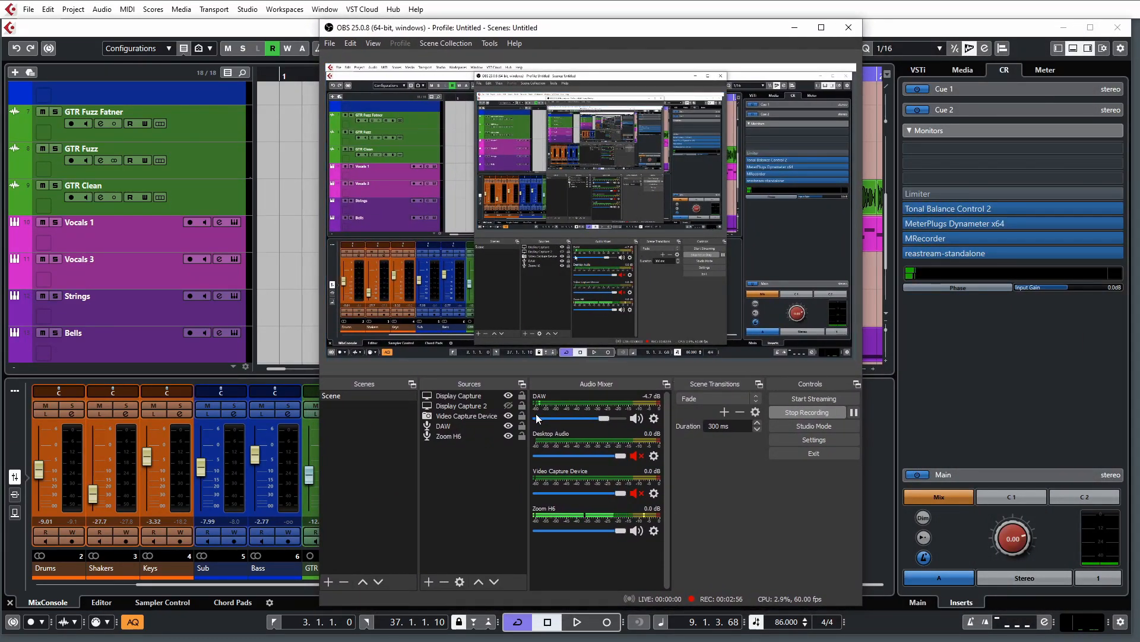
click(654, 419)
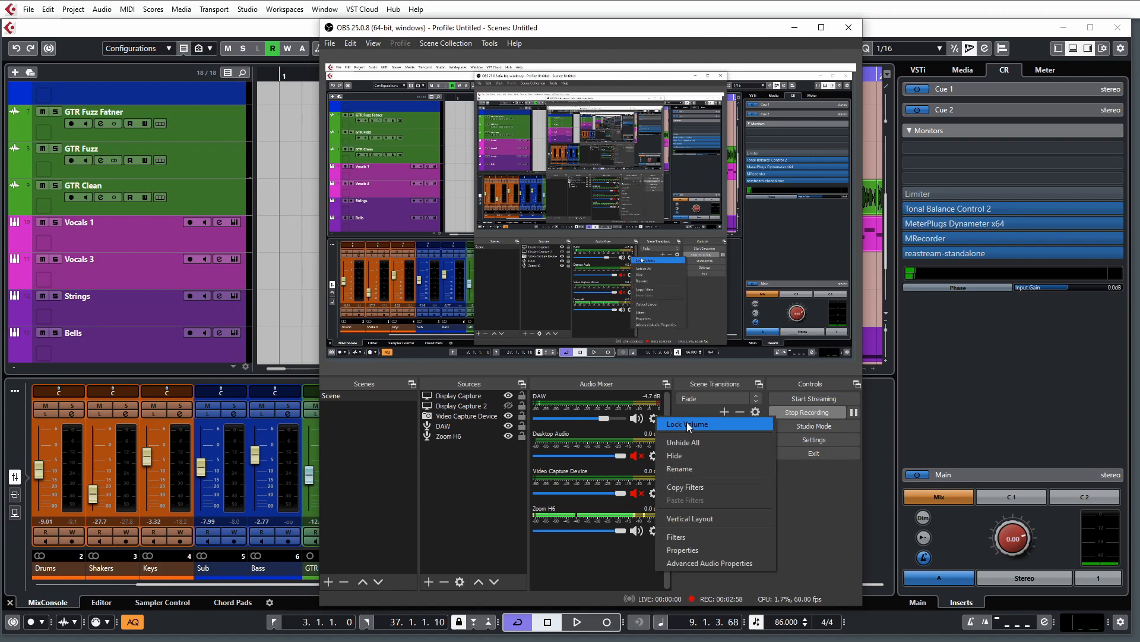
click(723, 538)
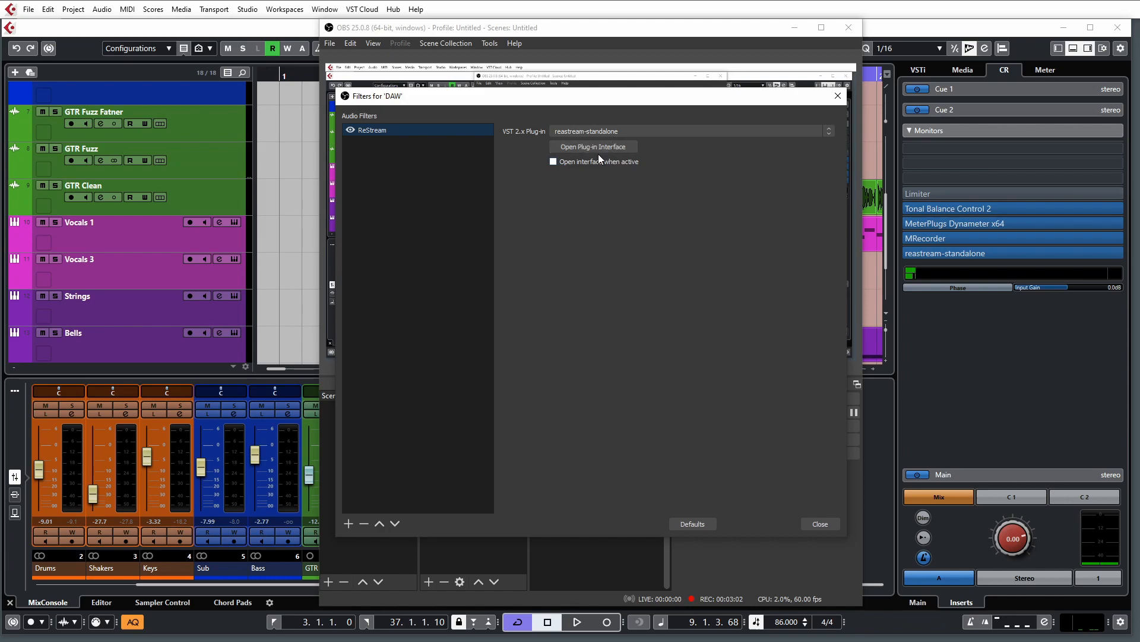
click(585, 146)
drag(870, 270, 555, 229)
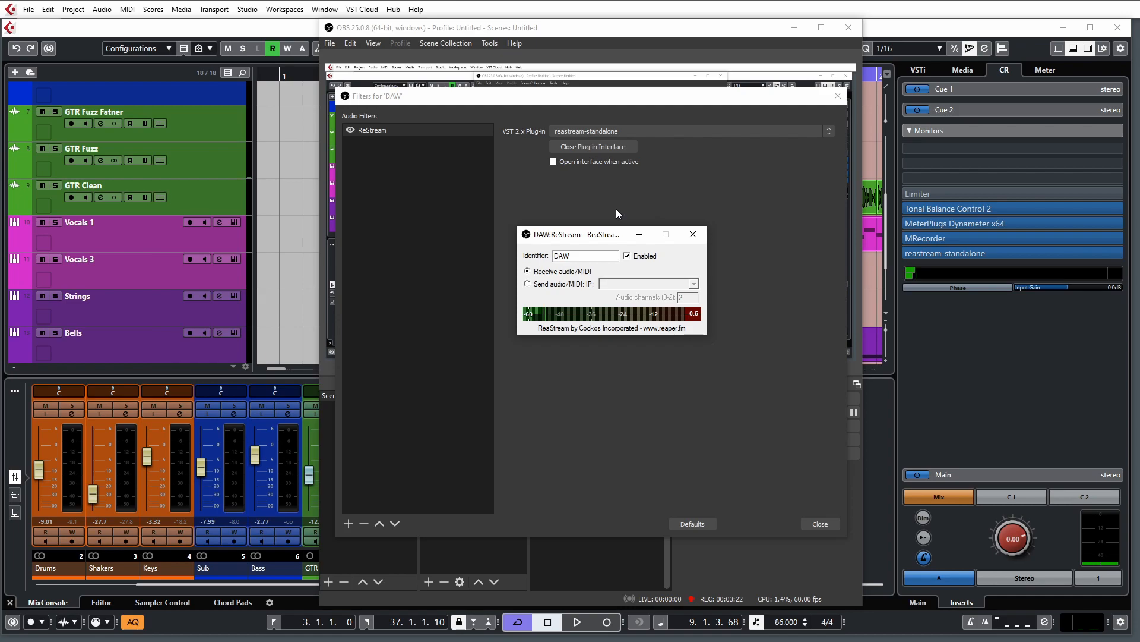
click(693, 234)
click(814, 523)
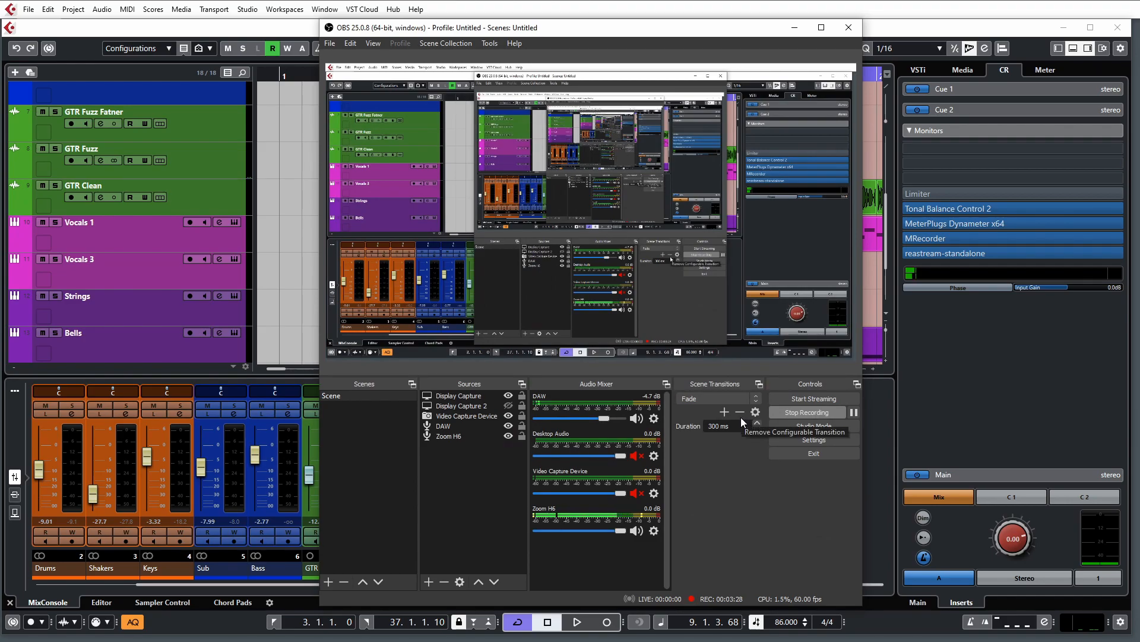
Play the Cubase project, compare the ReaStream level with the DAW meter in OBS, and stop playback
drag(467, 34, 567, 34)
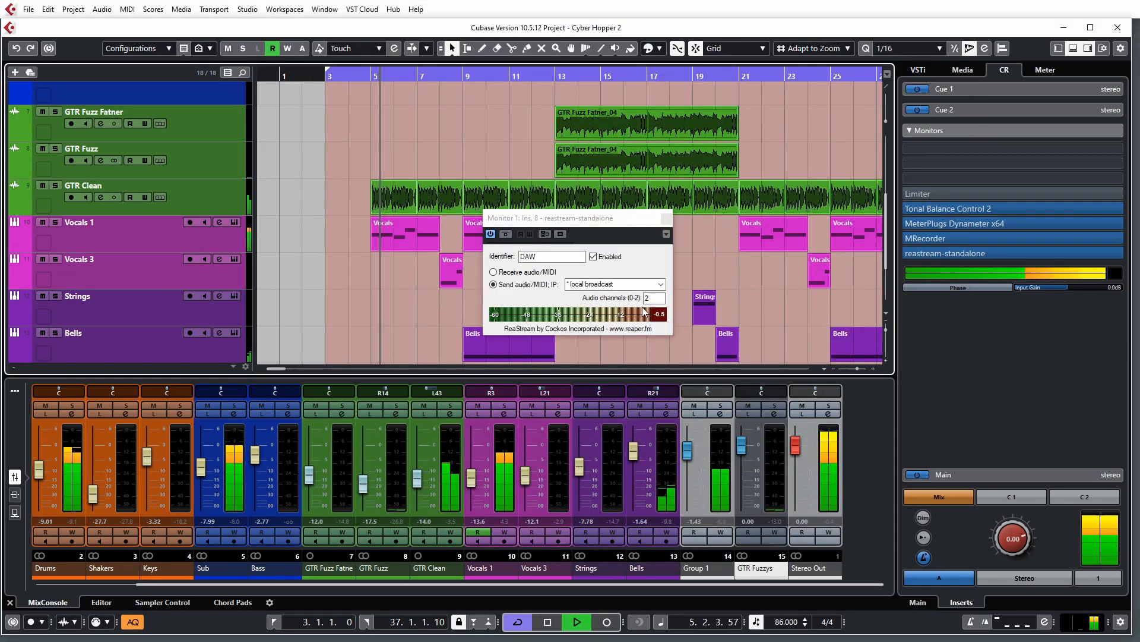
key(alt+Tab)
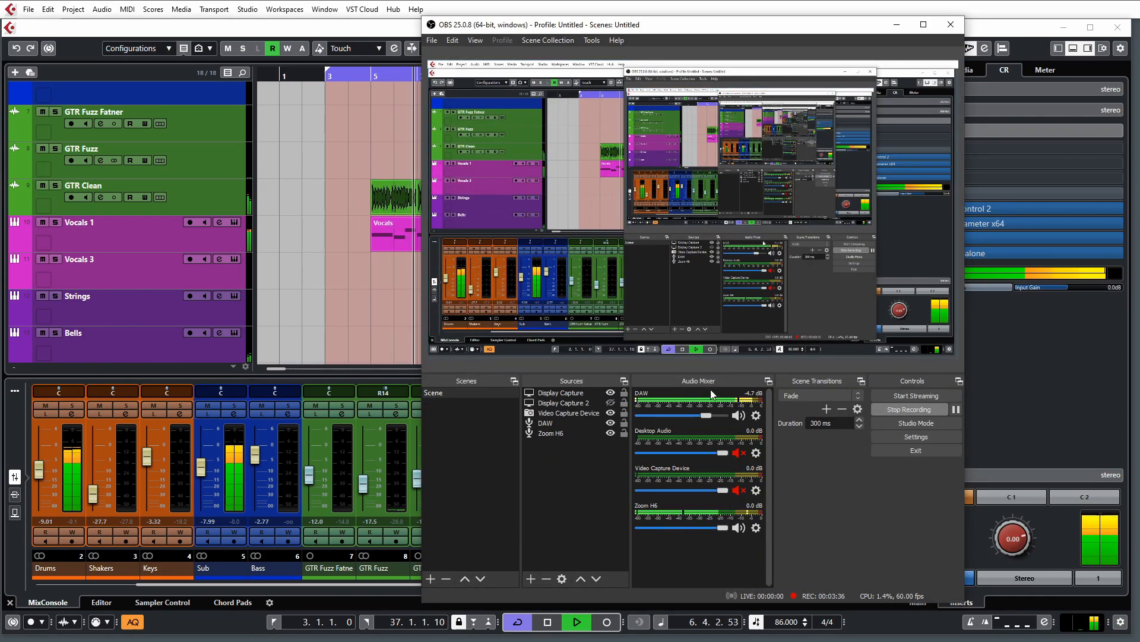
key(space)
click(351, 320)
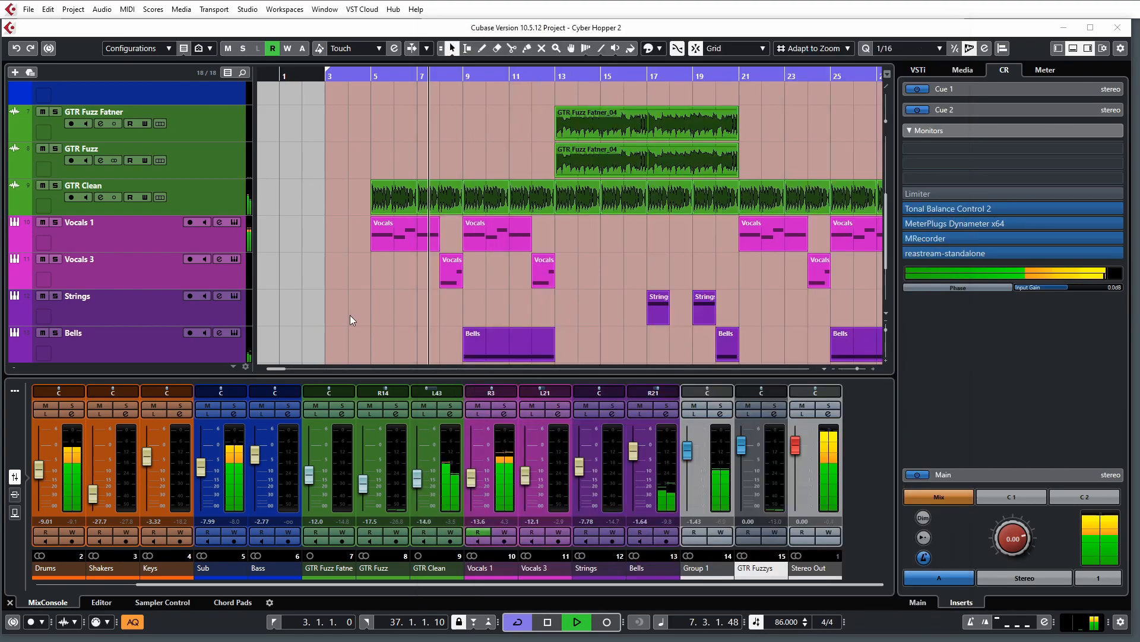
key(space)
click(978, 407)
click(977, 407)
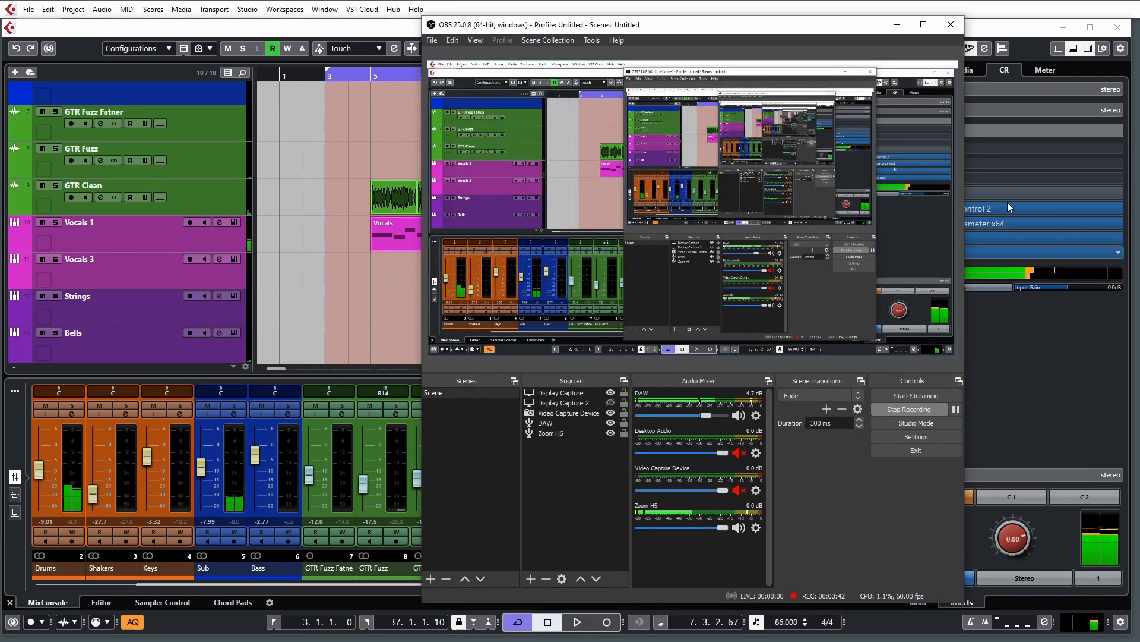
Review the OBS advanced audio properties, examining the mono options and track assignments of the DAW and Zoom H6 sources
drag(831, 31, 778, 34)
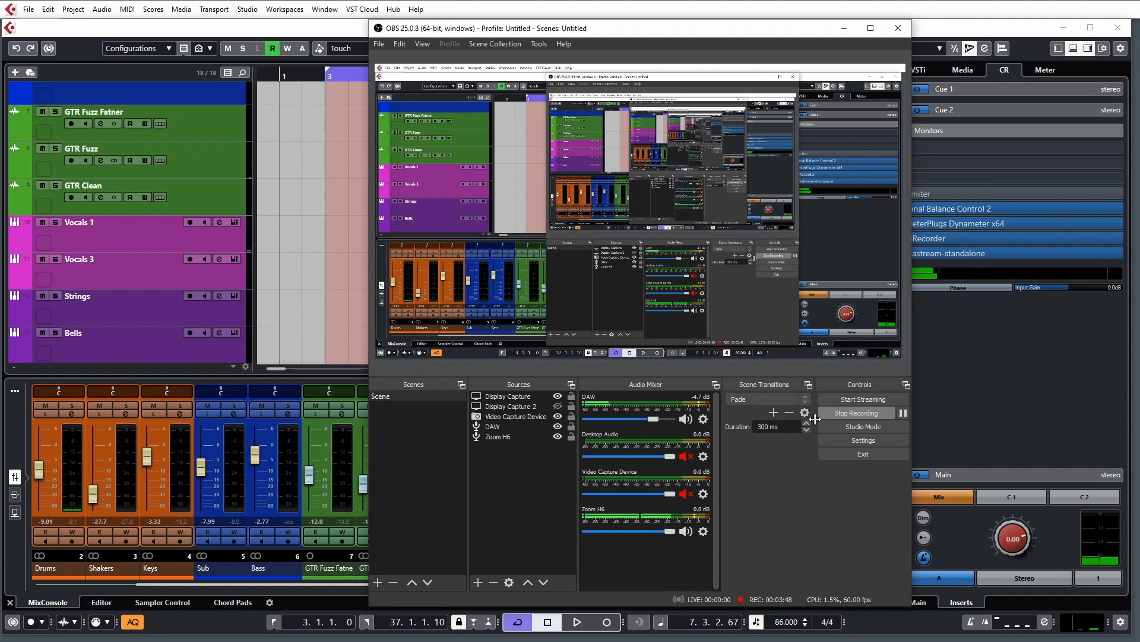
click(557, 407)
click(705, 419)
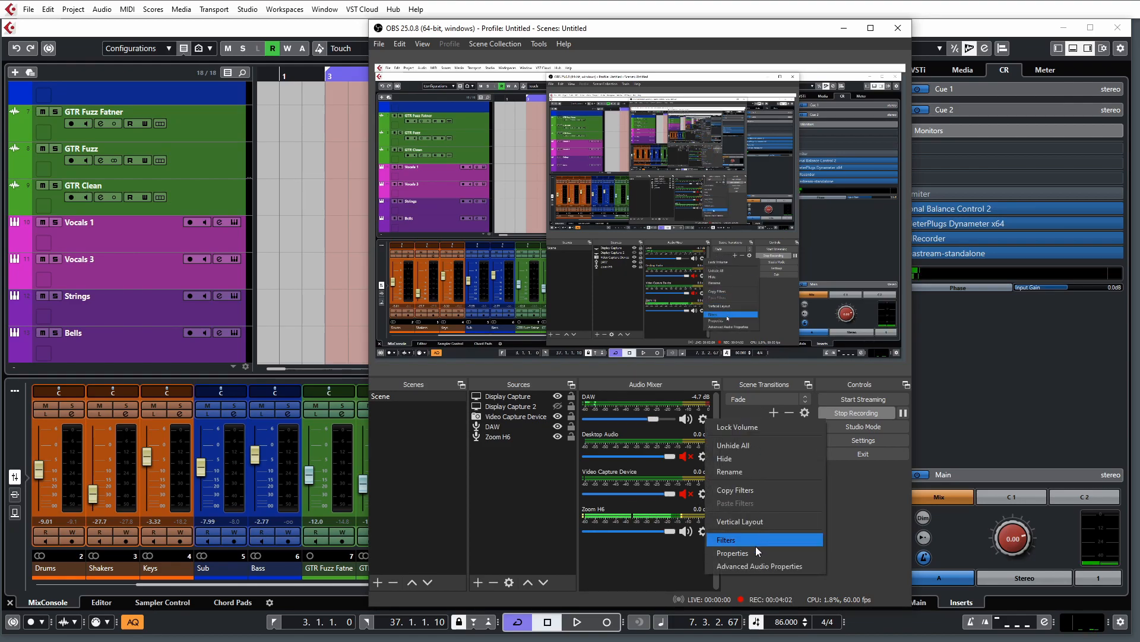
click(756, 567)
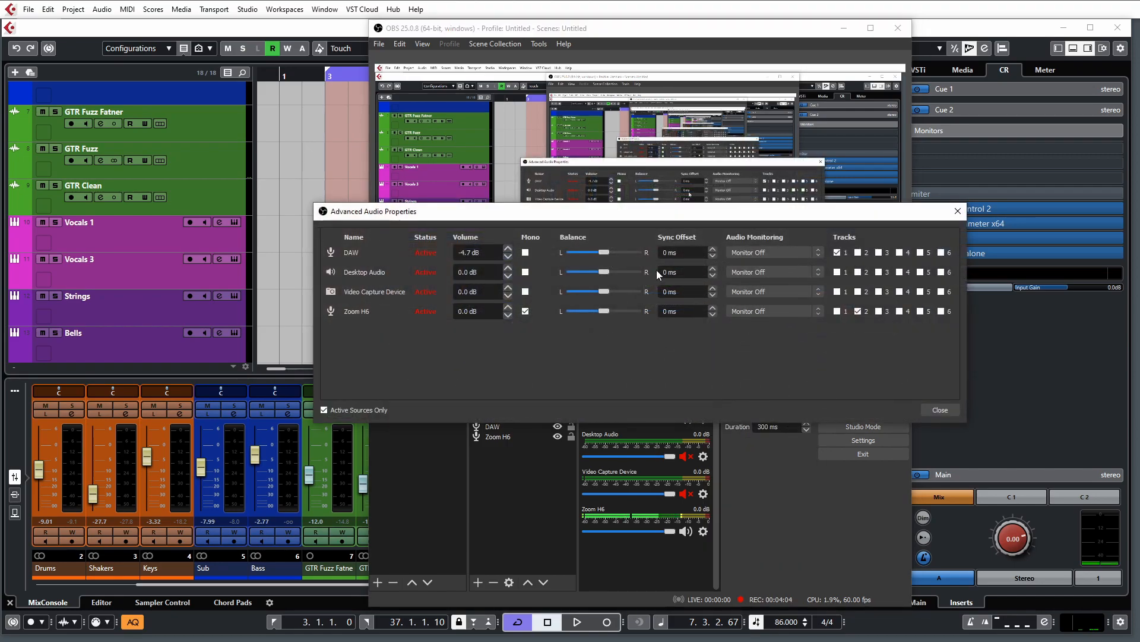
drag(586, 215, 499, 283)
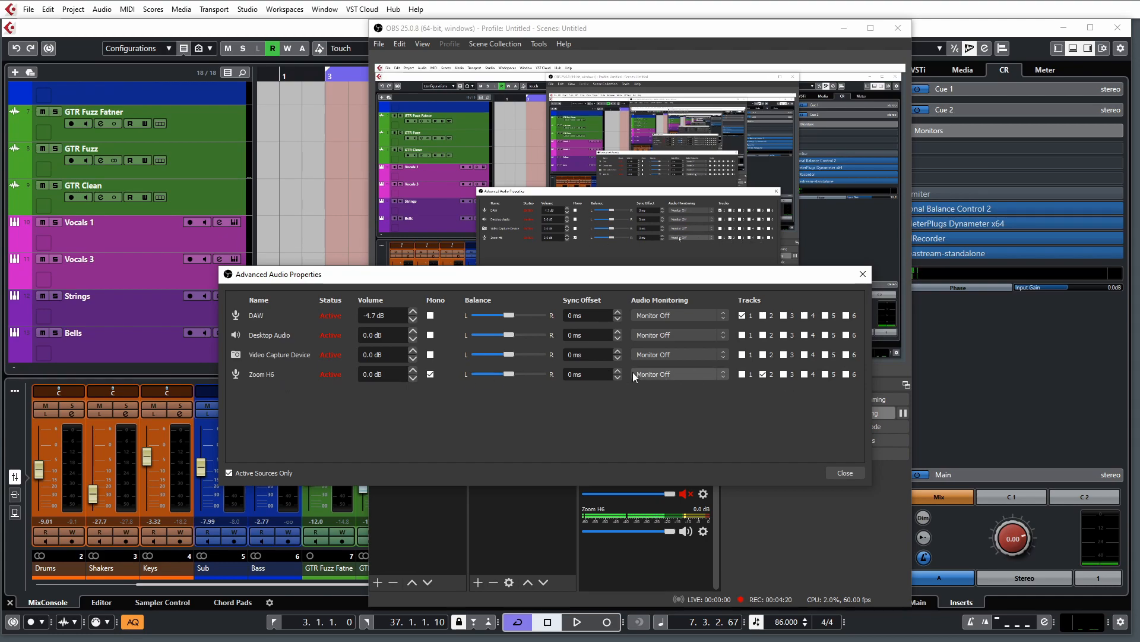
click(430, 374)
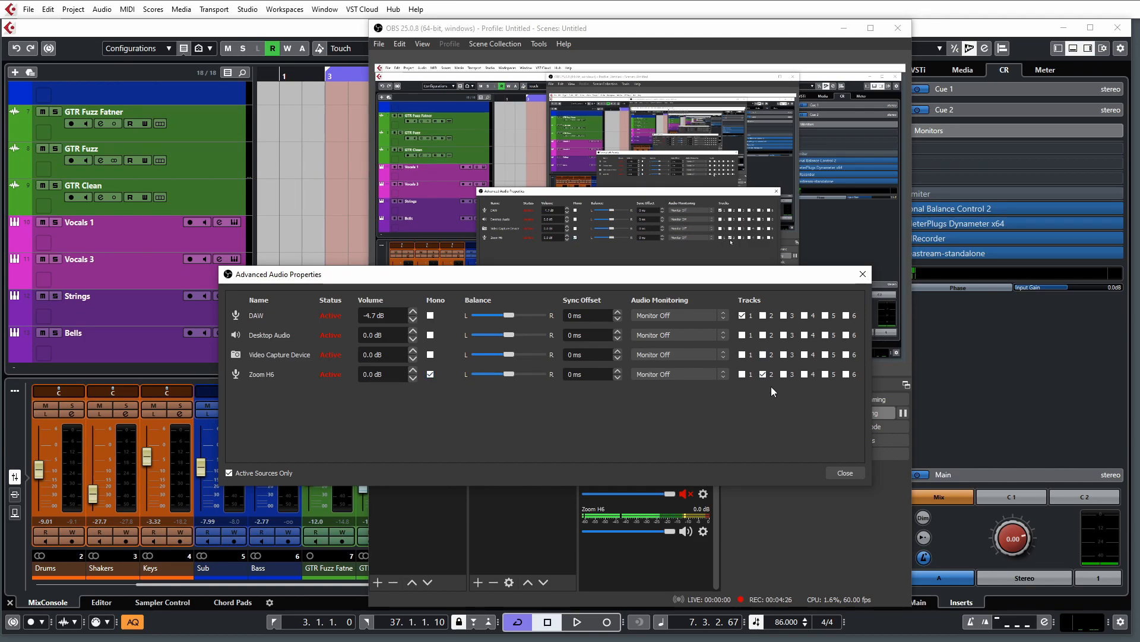
click(848, 473)
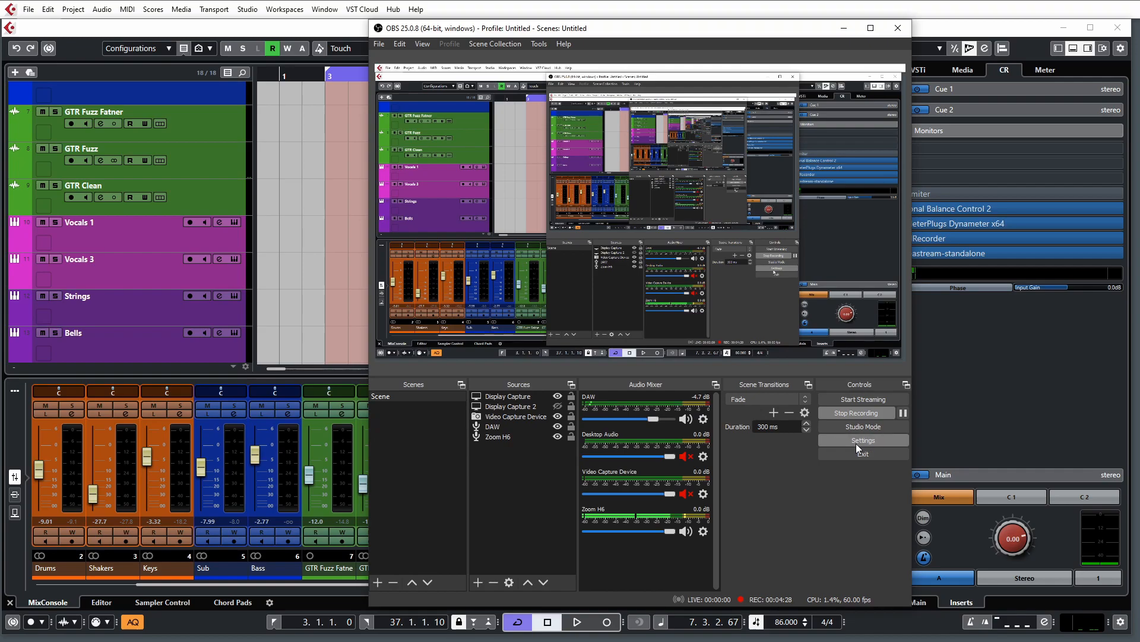
Check the audio track selections for recording and streaming in the OBS output settings, then close the settings
click(857, 443)
click(391, 182)
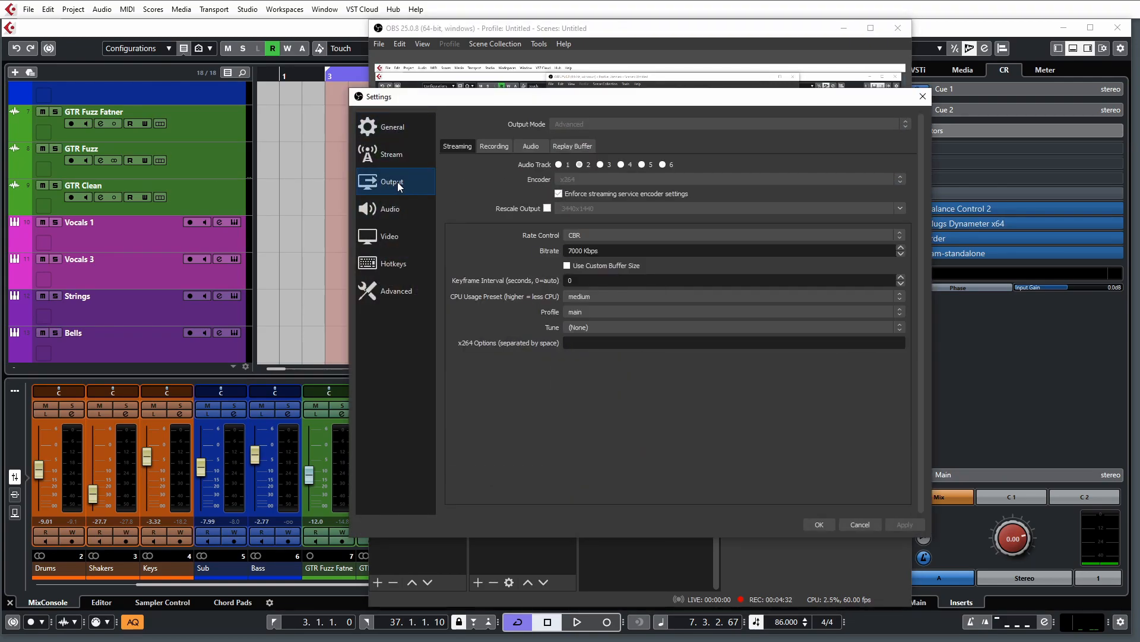
click(495, 147)
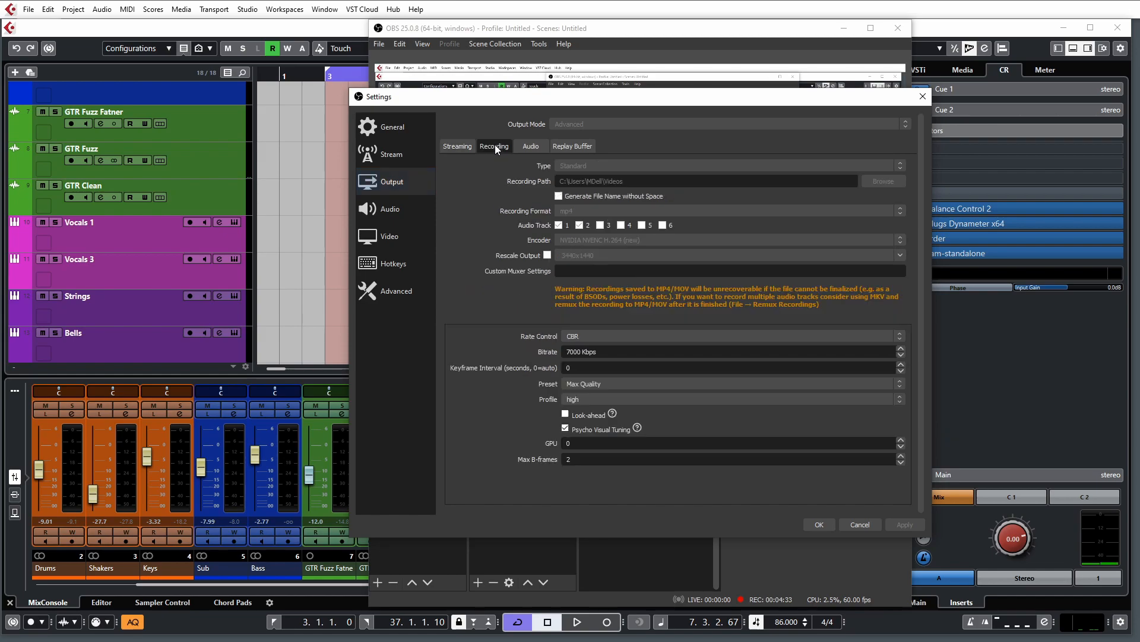
click(578, 225)
click(460, 150)
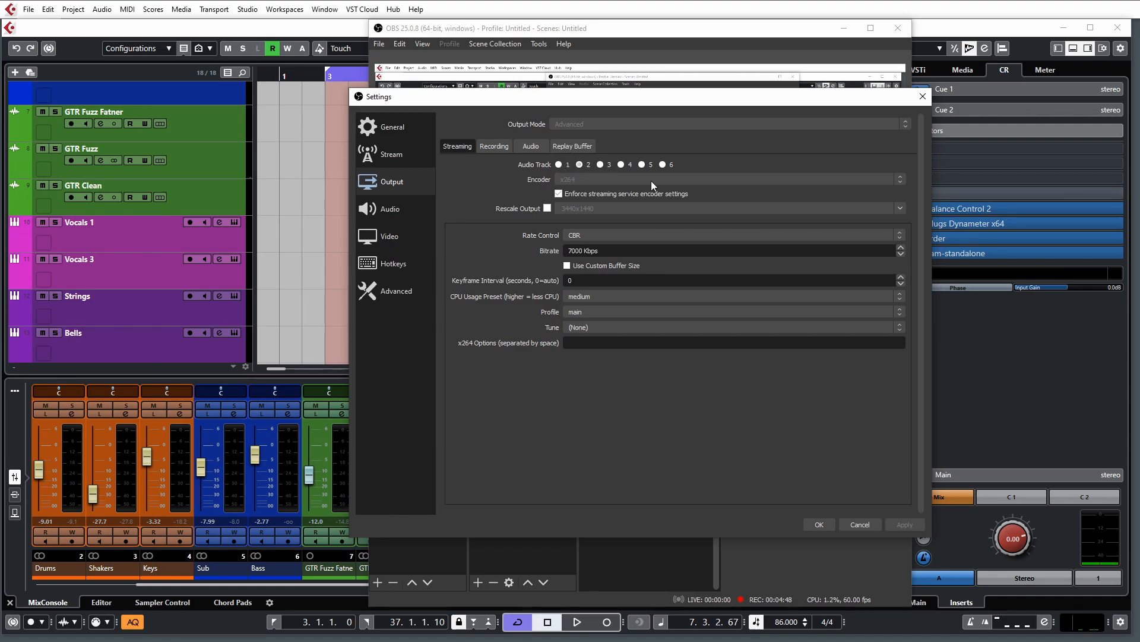
click(819, 524)
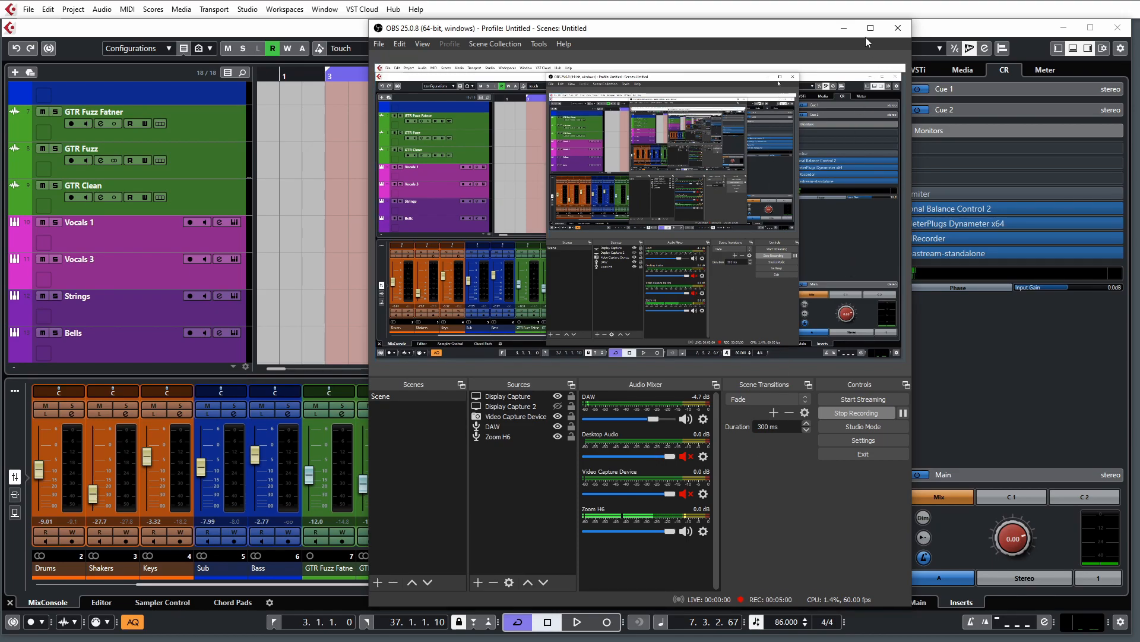
Minimize OBS and return to the Cubase MixConsole of the Cyber Hopper 2 project
click(844, 30)
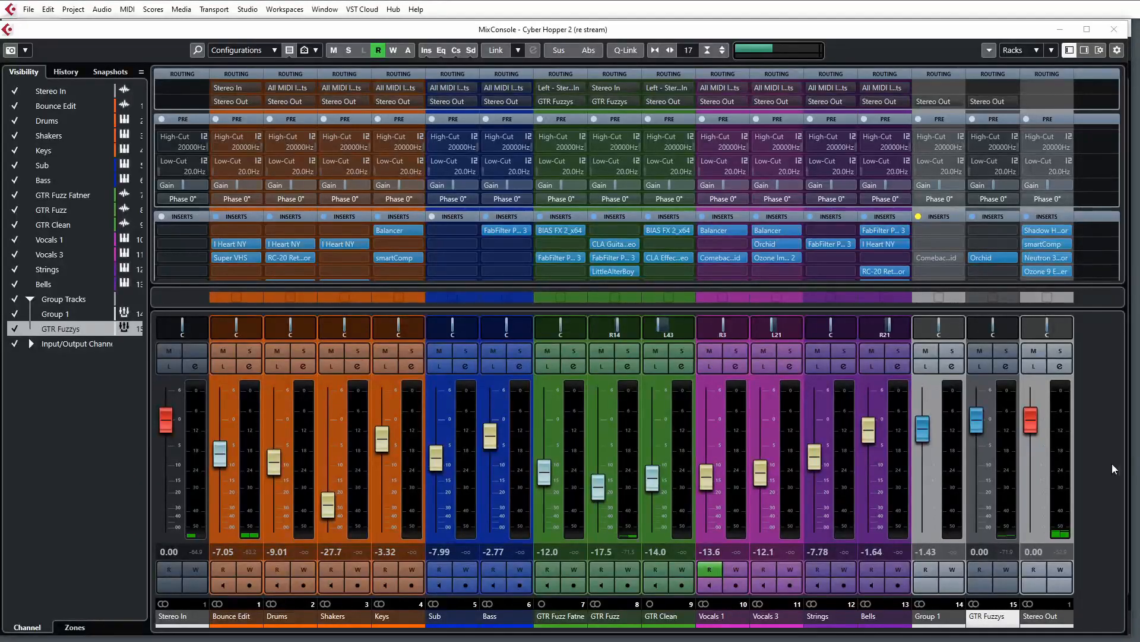
click(1103, 464)
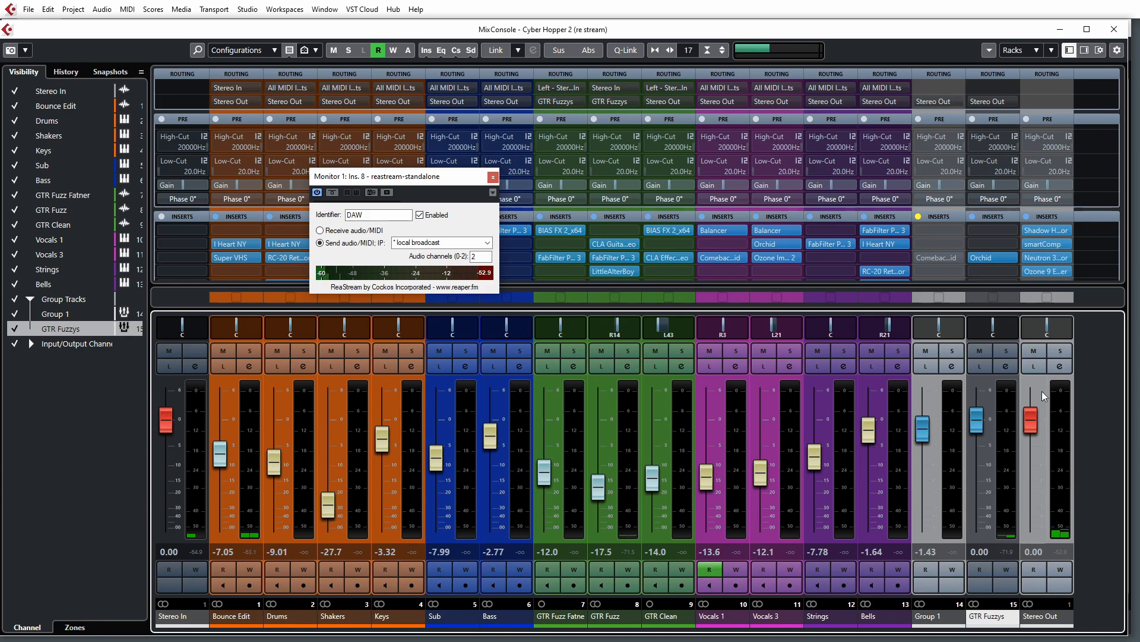
Lower the Stereo Out fader to about -8.6 dB, then reset it to 0.00 dB
drag(1041, 422, 1043, 464)
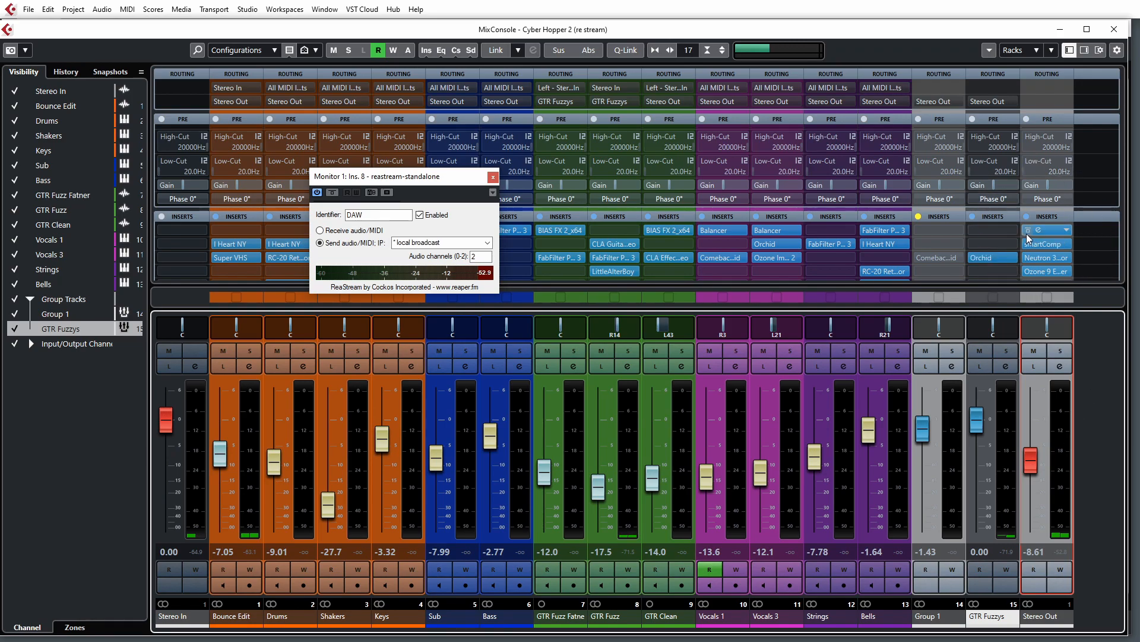
mouse_move(1031, 458)
mouse_down()
mouse_move(1032, 474)
mouse_move(1031, 465)
mouse_up()
ctrl+click(1031, 430)
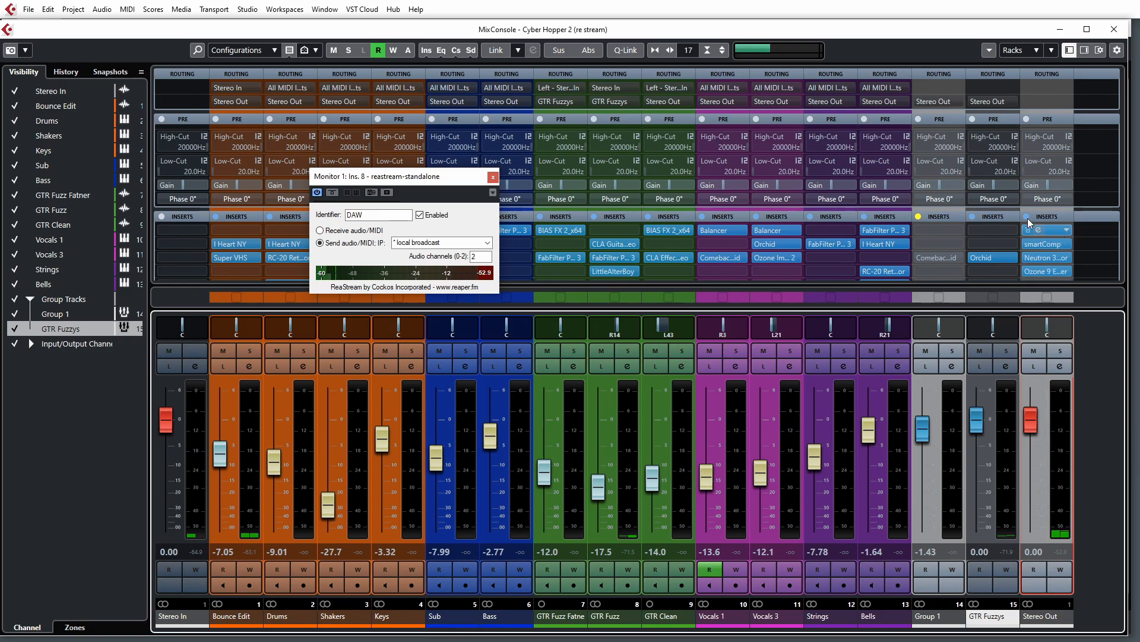
Look over the available mixer rack types and lower the pre-gain of the Stereo Out channel
mouse_move(1054, 262)
click(1024, 53)
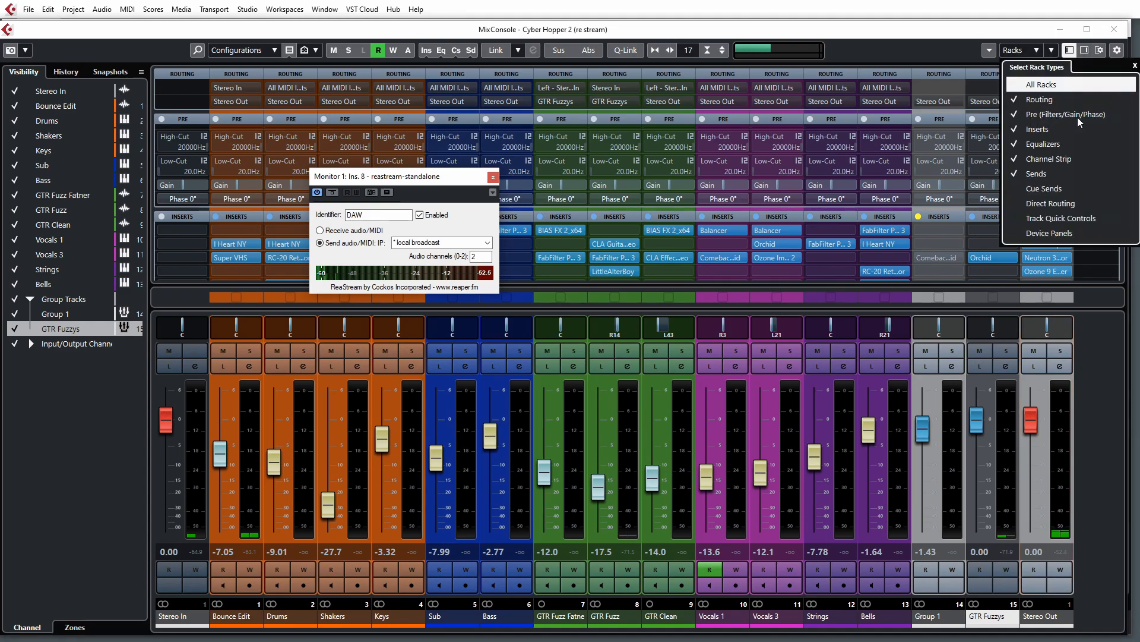
click(1083, 373)
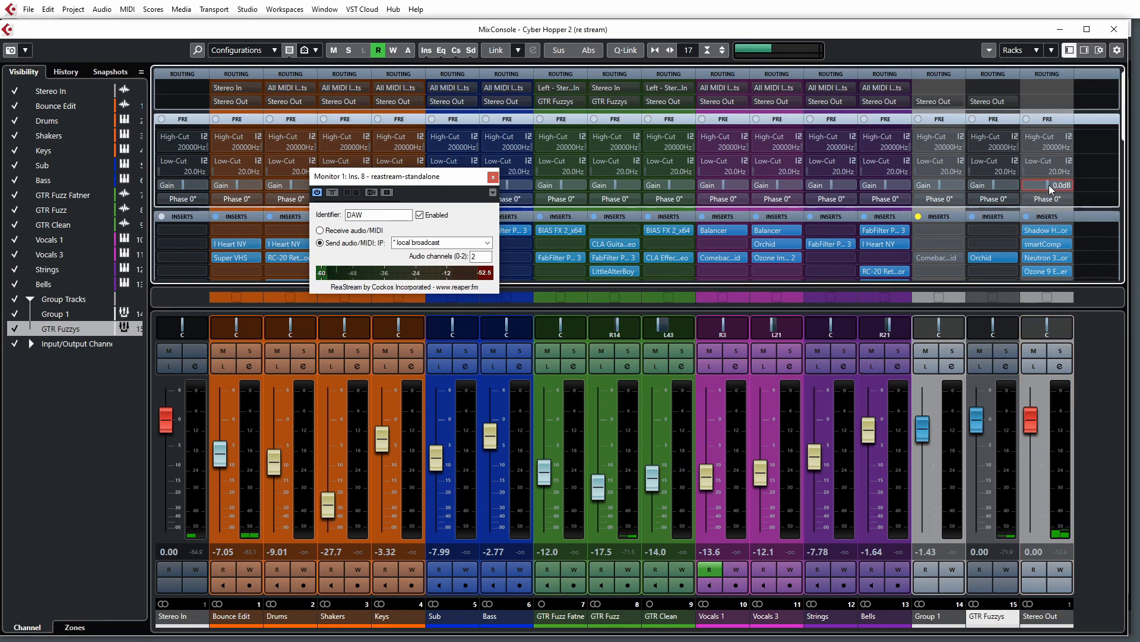
drag(1031, 184, 1100, 379)
Move the ReaStream window clear of the Stereo Out channel and examine that channel's full insert chain
drag(373, 176, 824, 279)
scroll(1078, 251, down, 3)
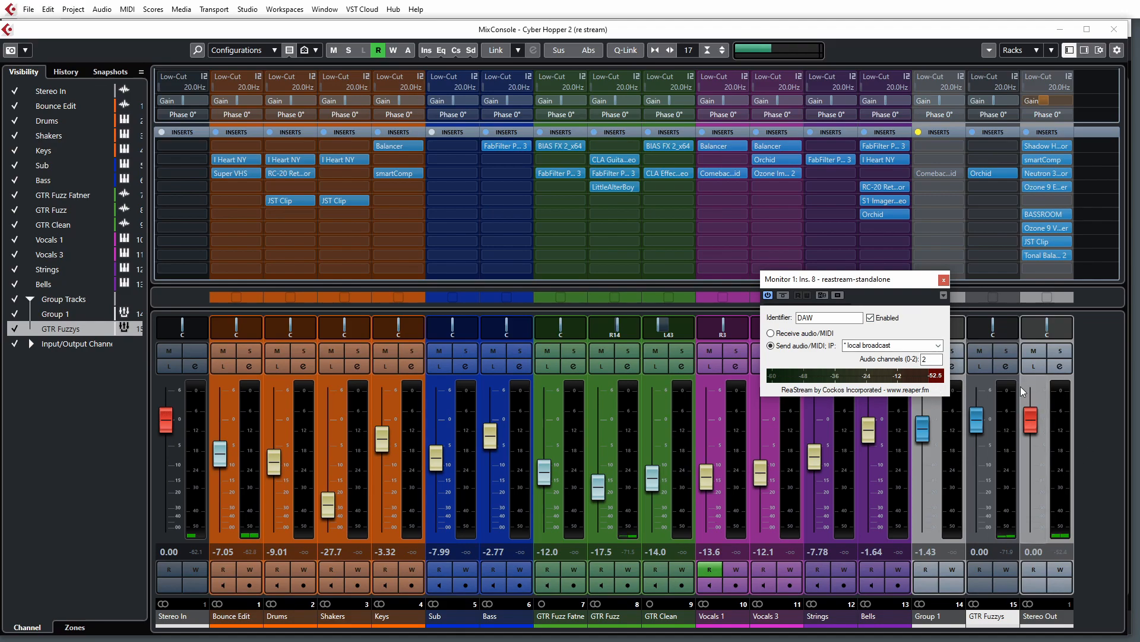
drag(855, 279, 707, 276)
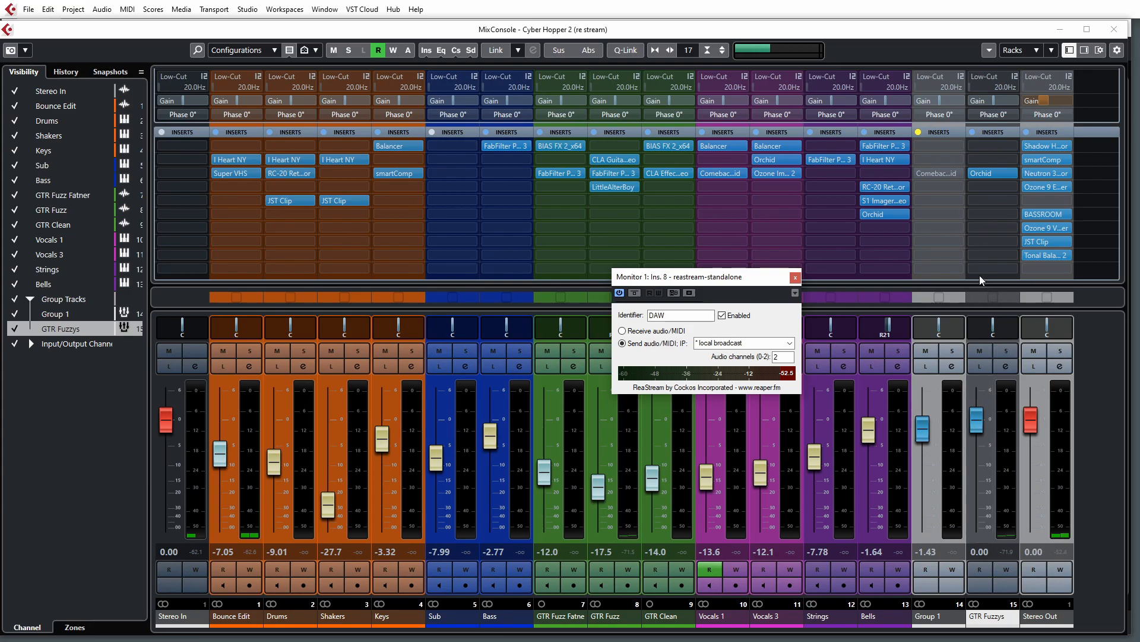
scroll(979, 276, down, 3)
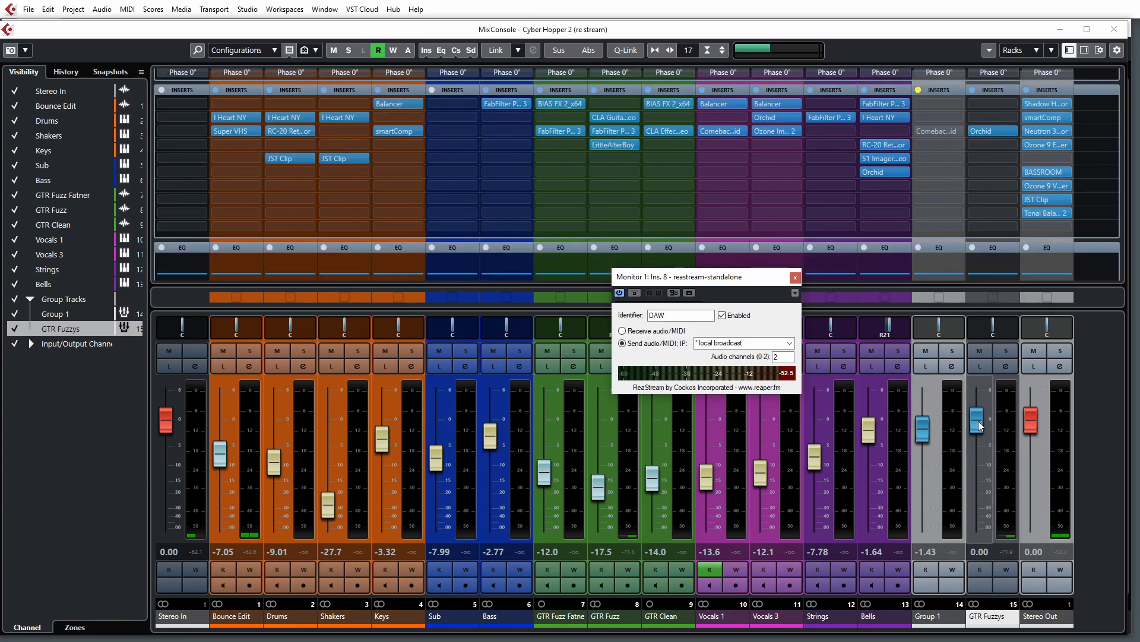